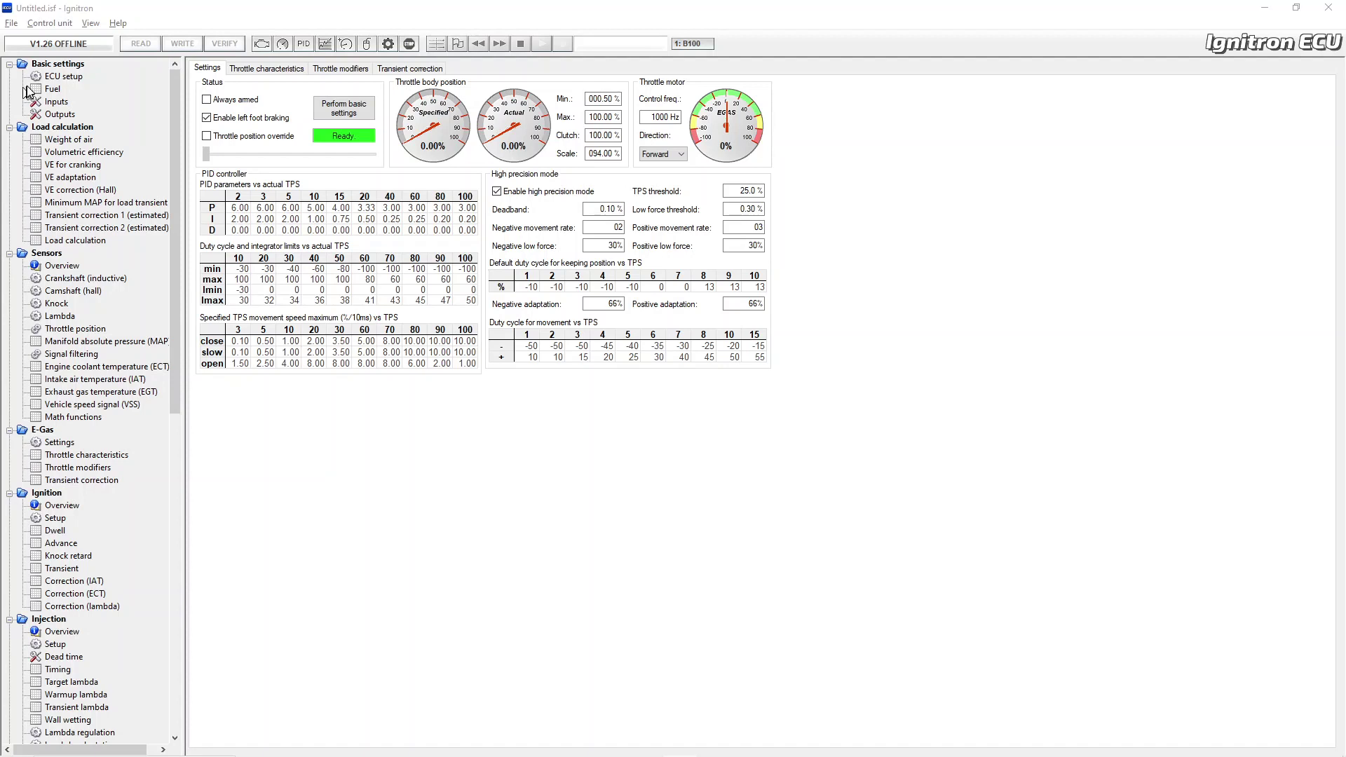
- Open the base file wizard and set the MAF sensor option to NO
left_click(11, 23)
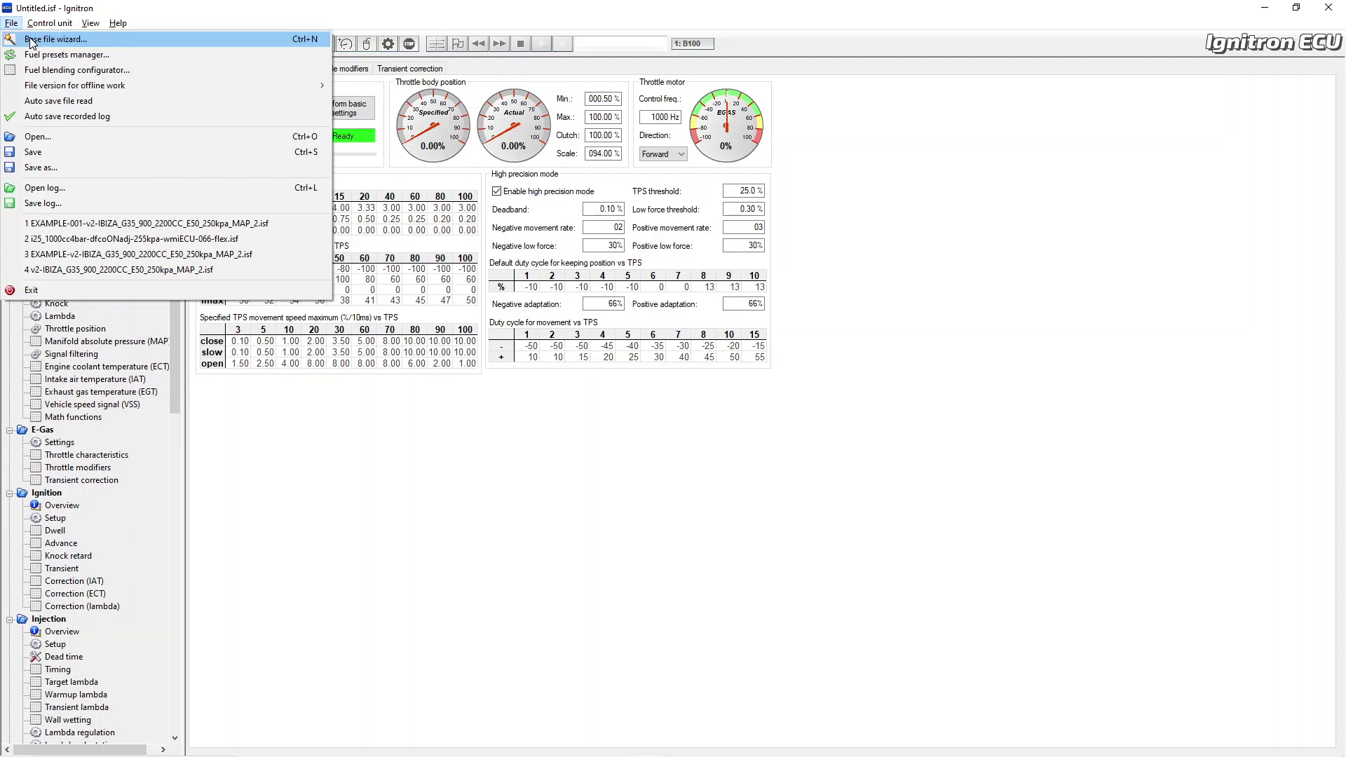
left_click(32, 42)
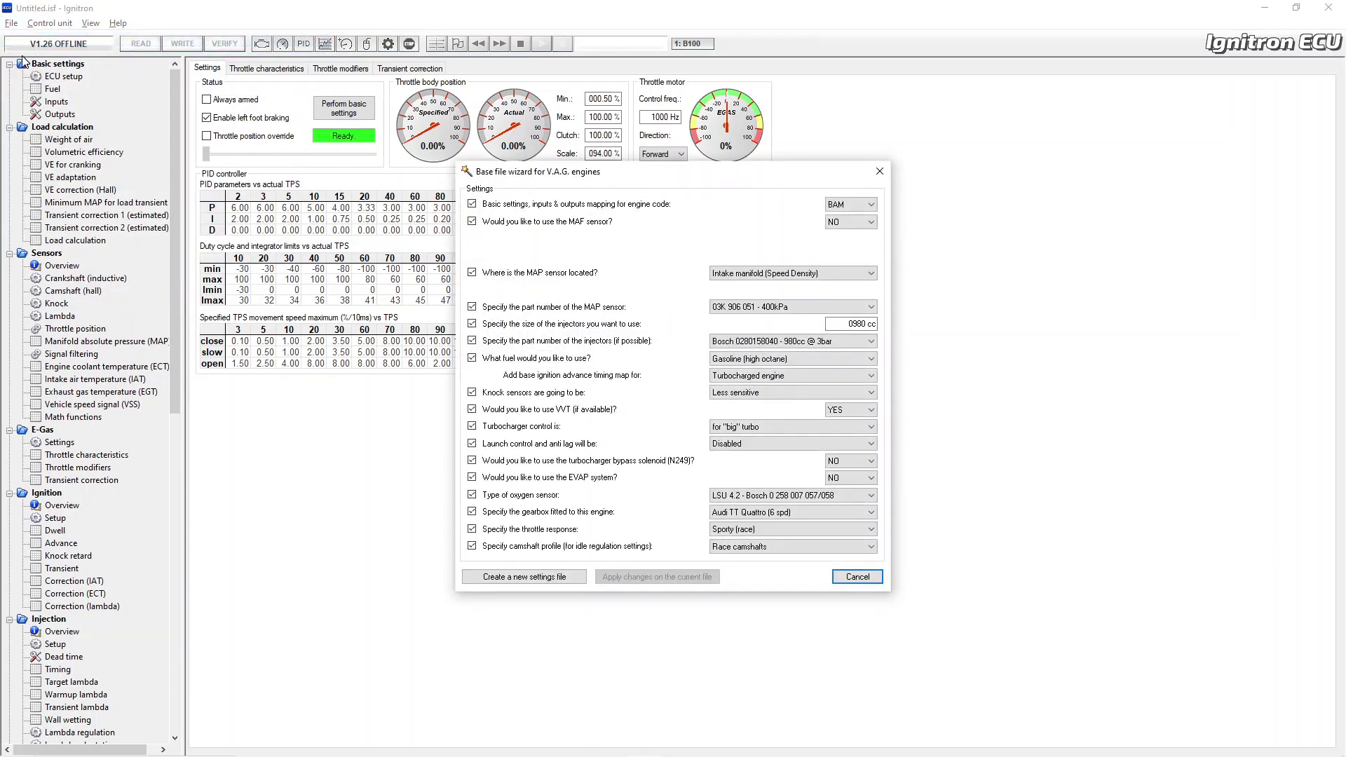
left_click(871, 223)
left_click(869, 245)
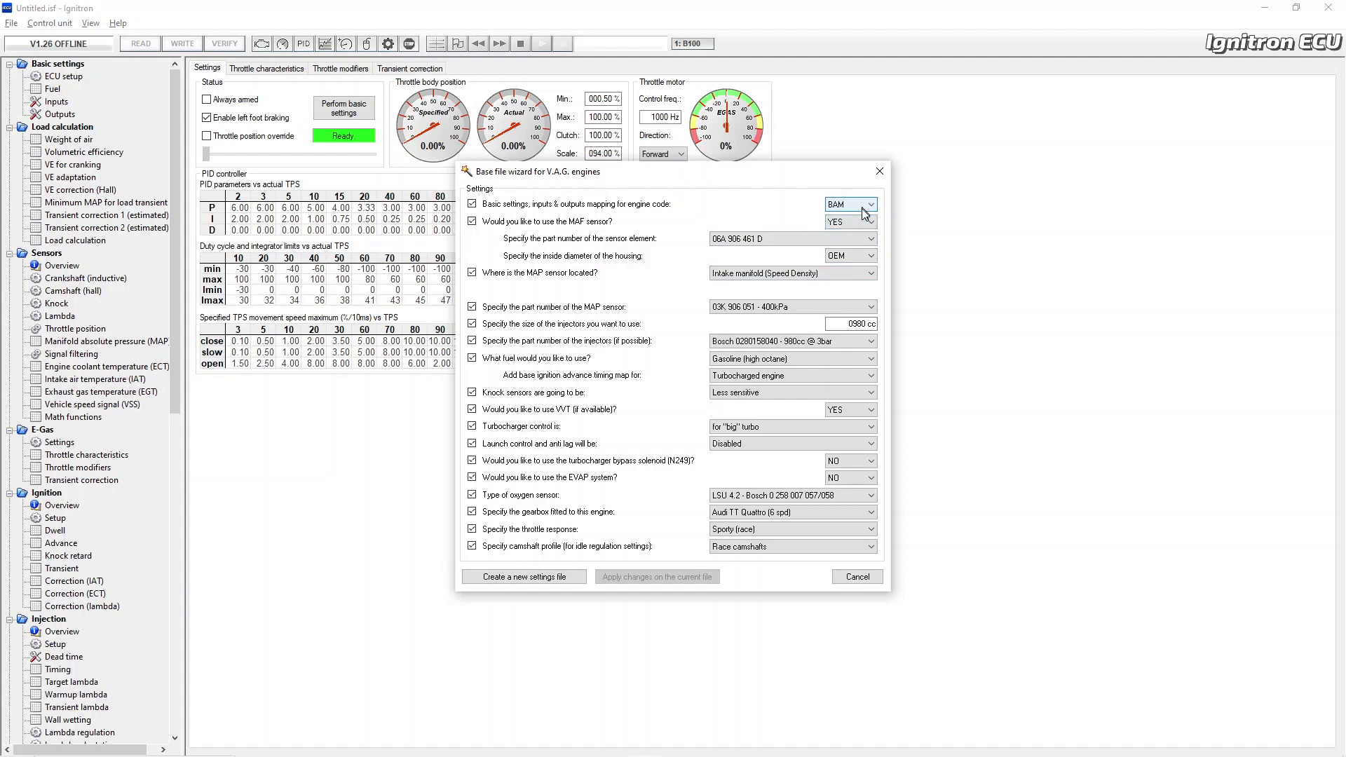
left_click(868, 223)
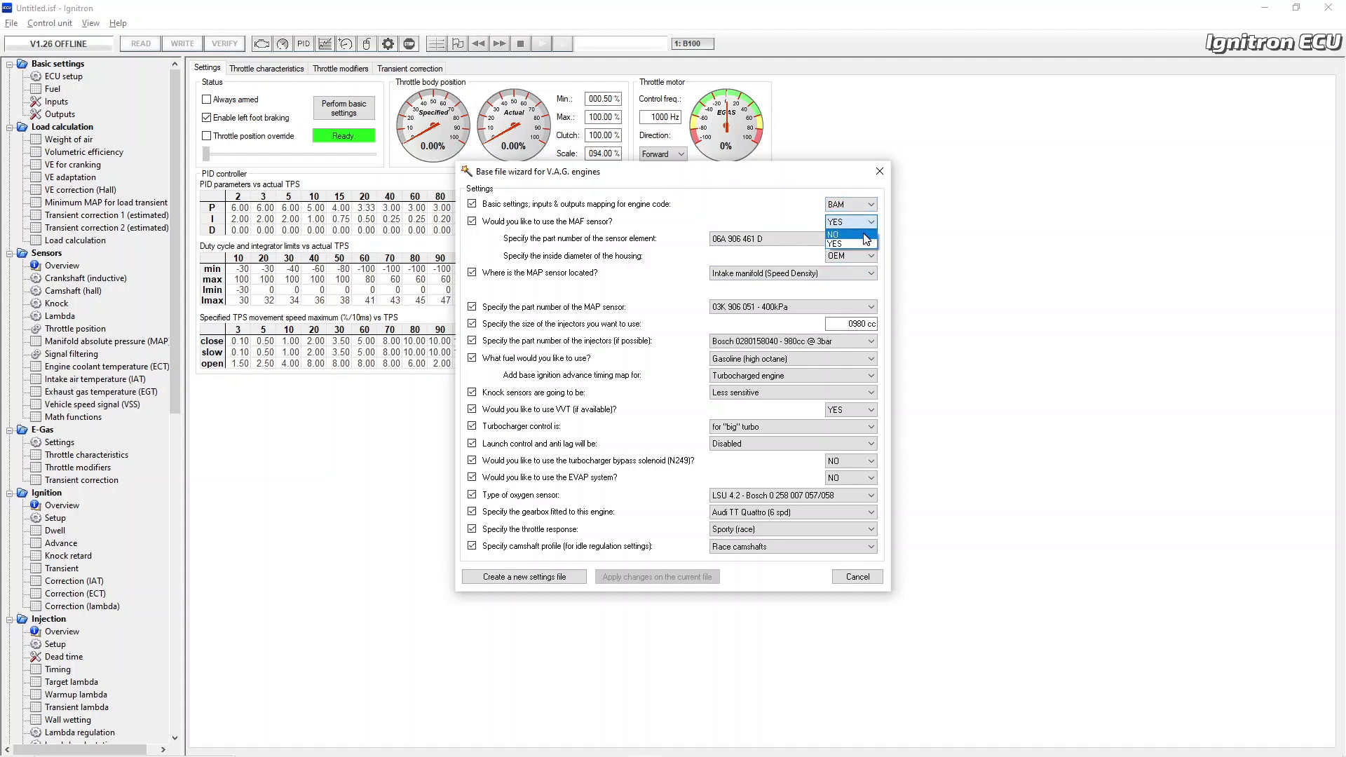
left_click(864, 235)
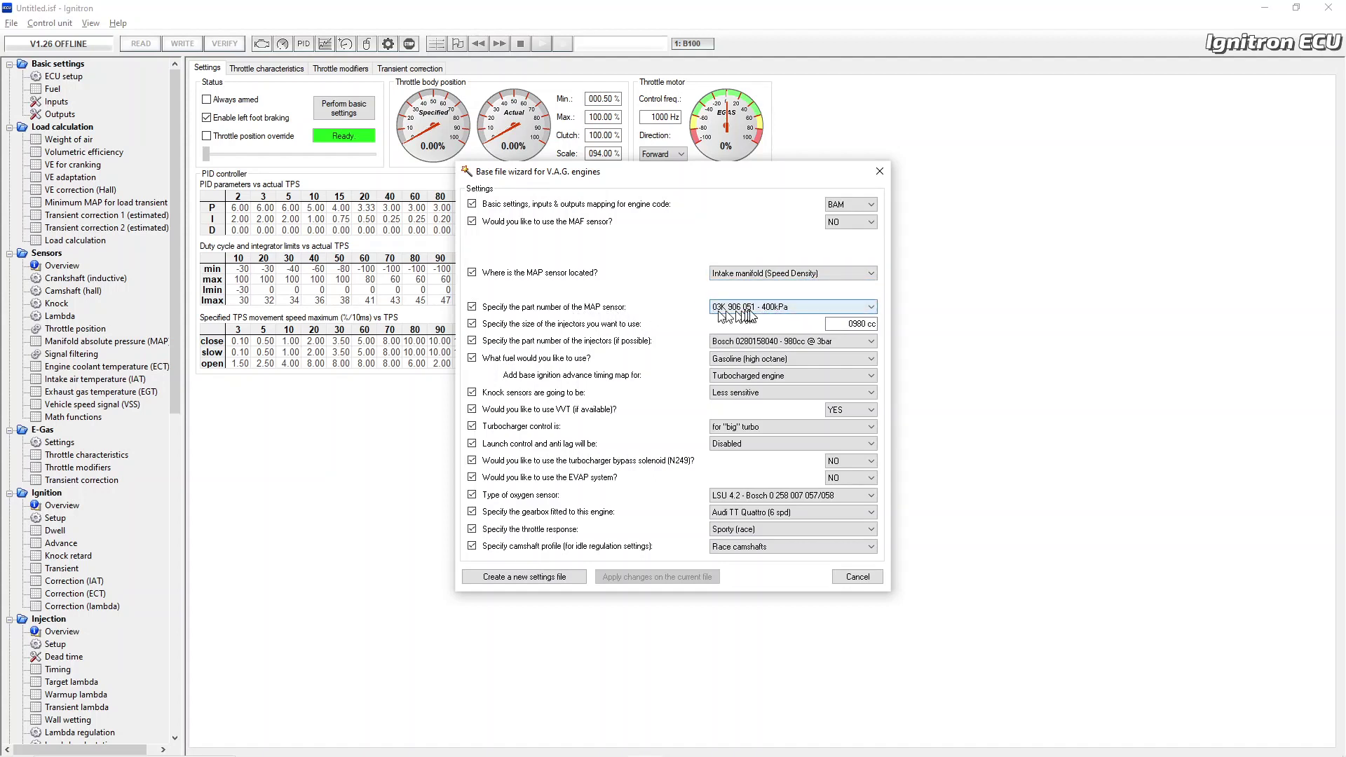
left_click(771, 308)
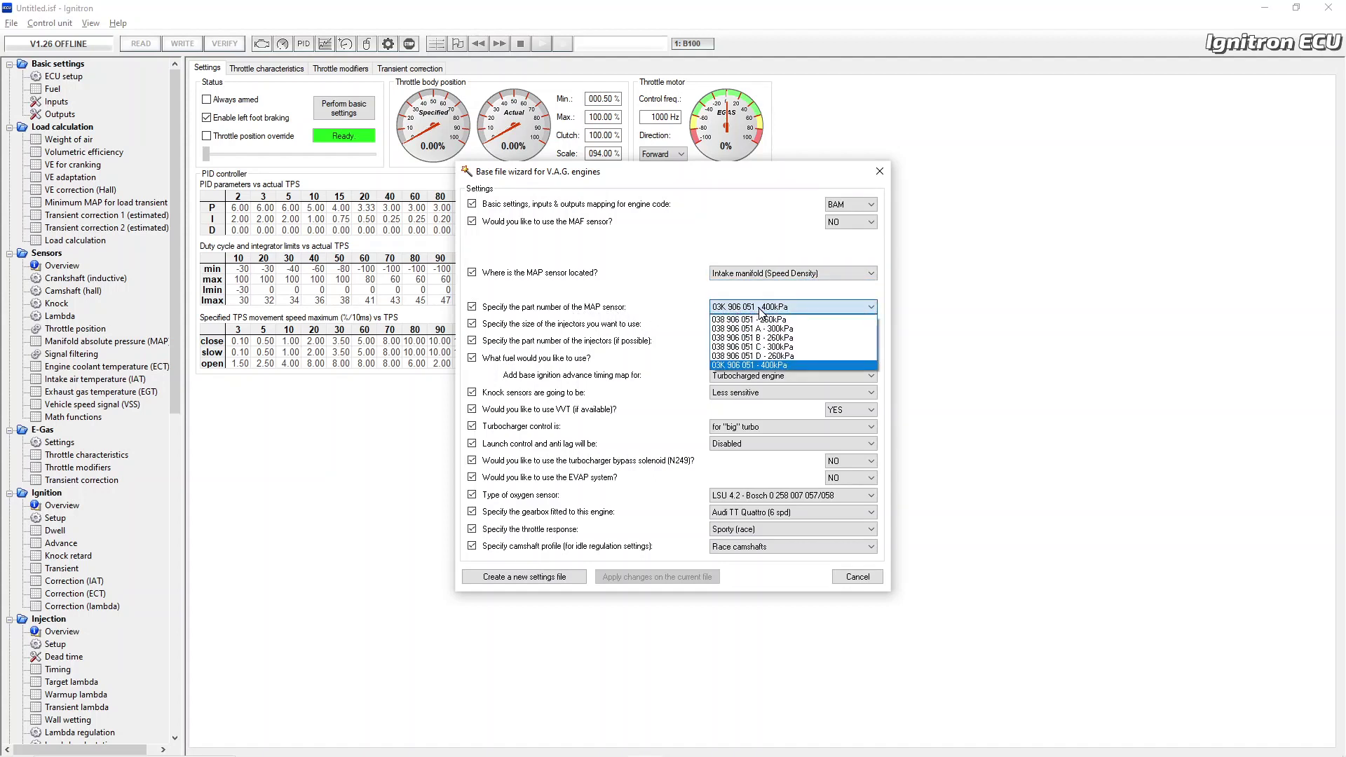
left_click(784, 365)
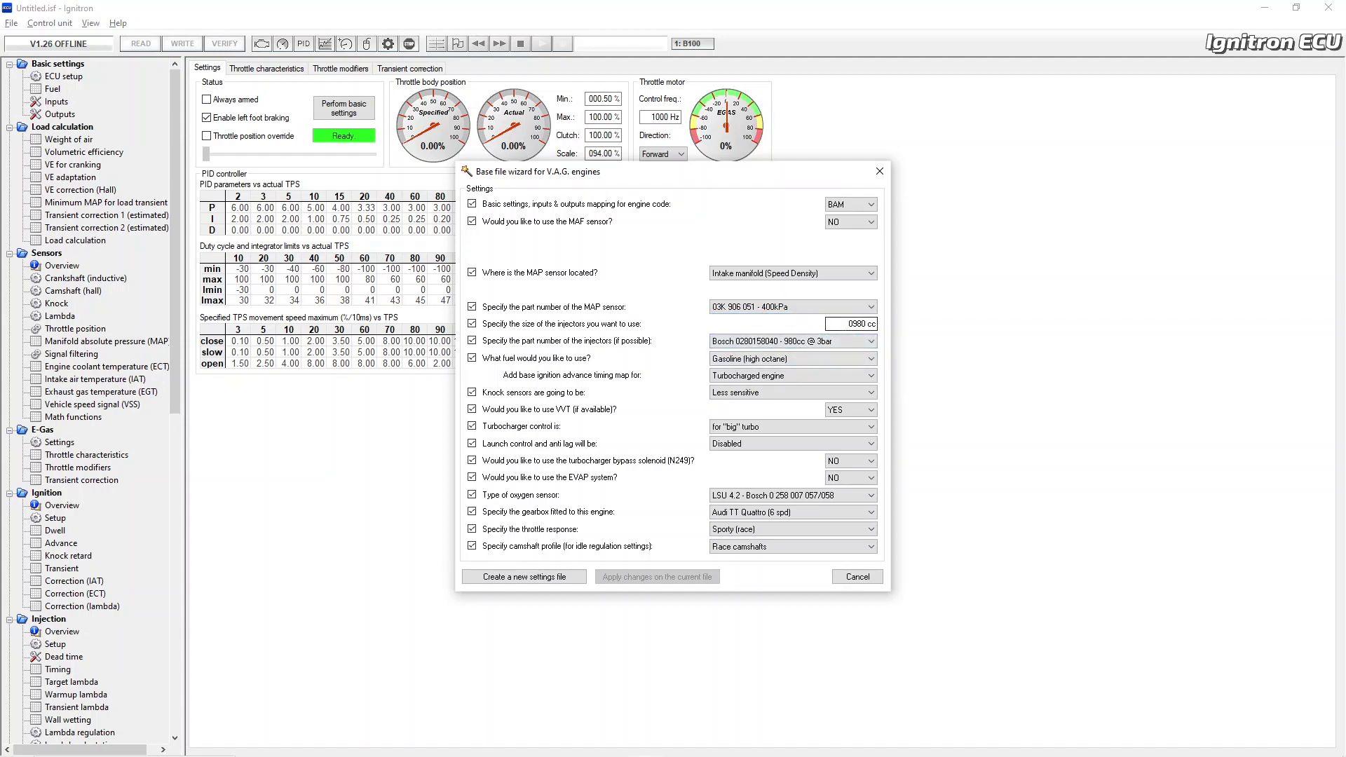
left_click(825, 344)
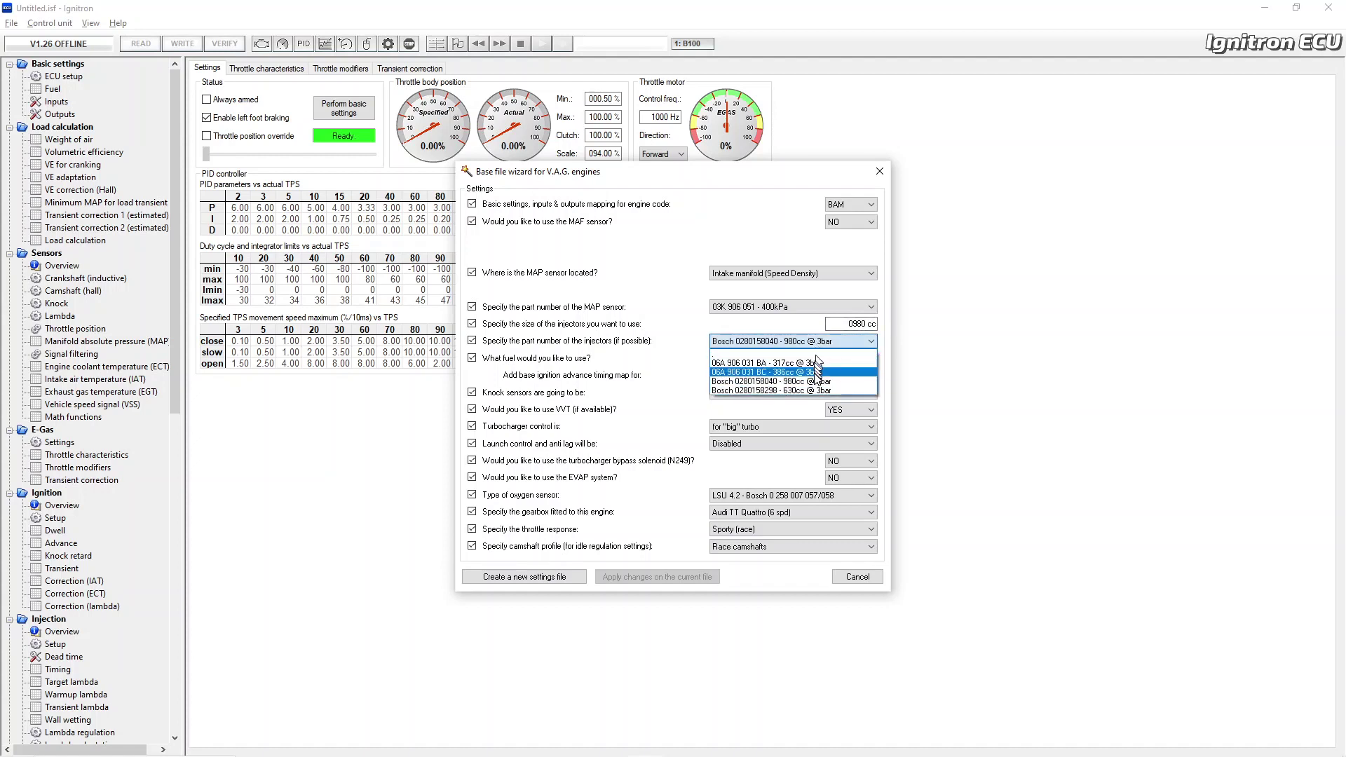
left_click(819, 381)
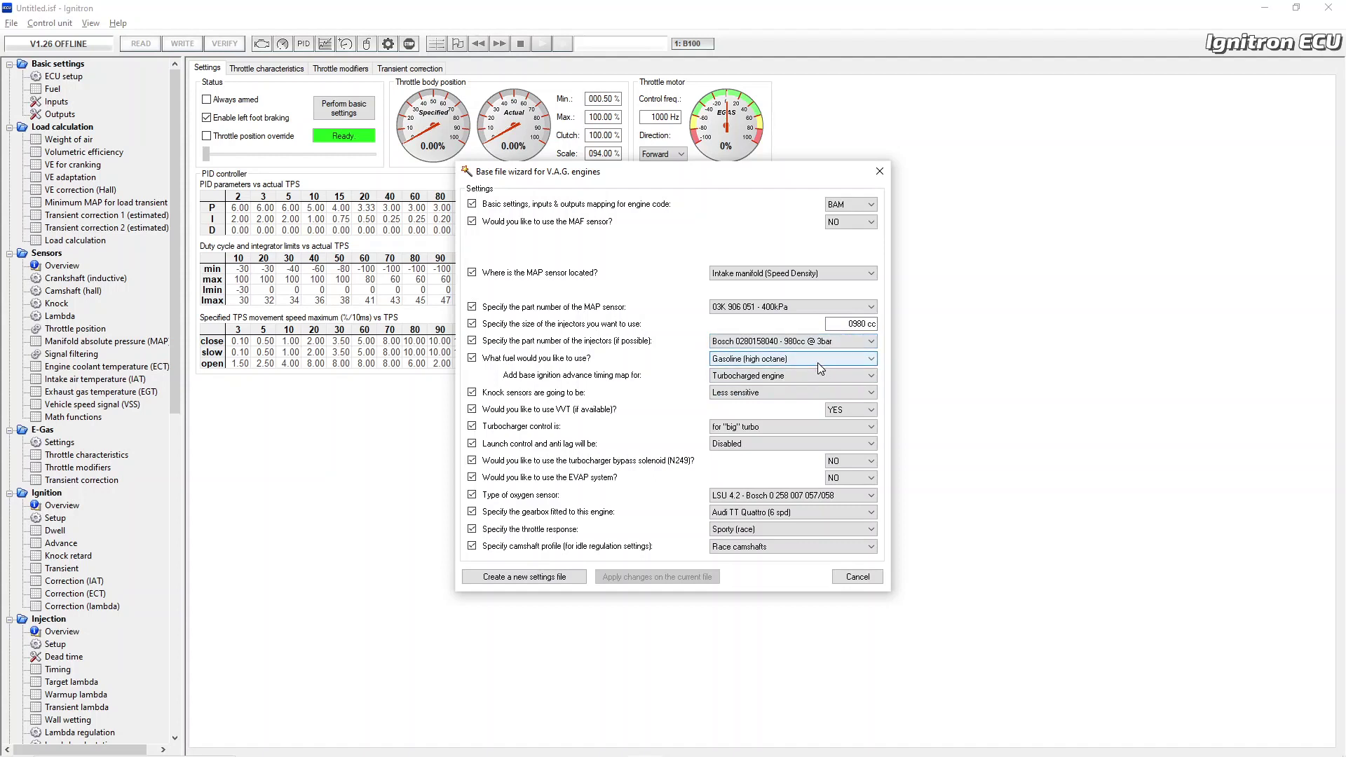
- Keep the fuel as Gasoline (high octane) and set the knock sensors to Less sensitive
left_click(817, 359)
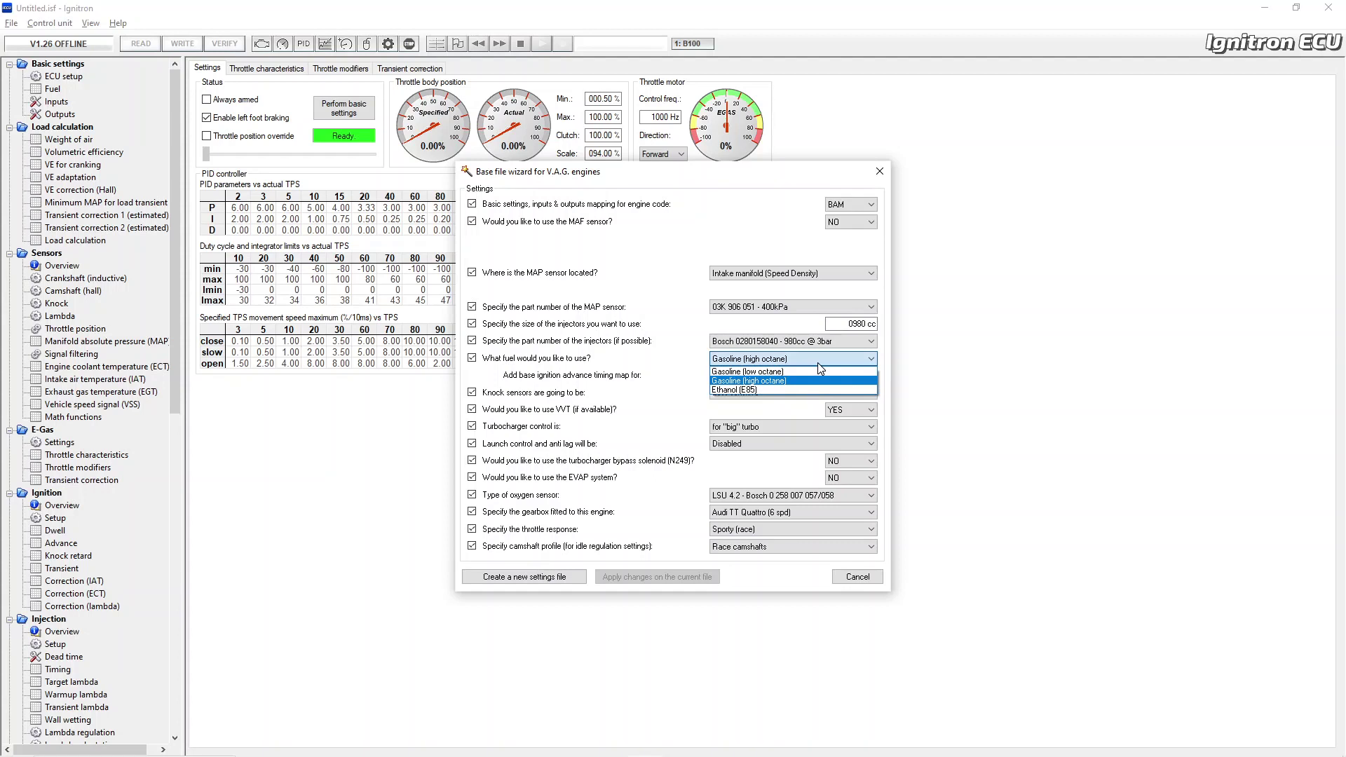
left_click(818, 364)
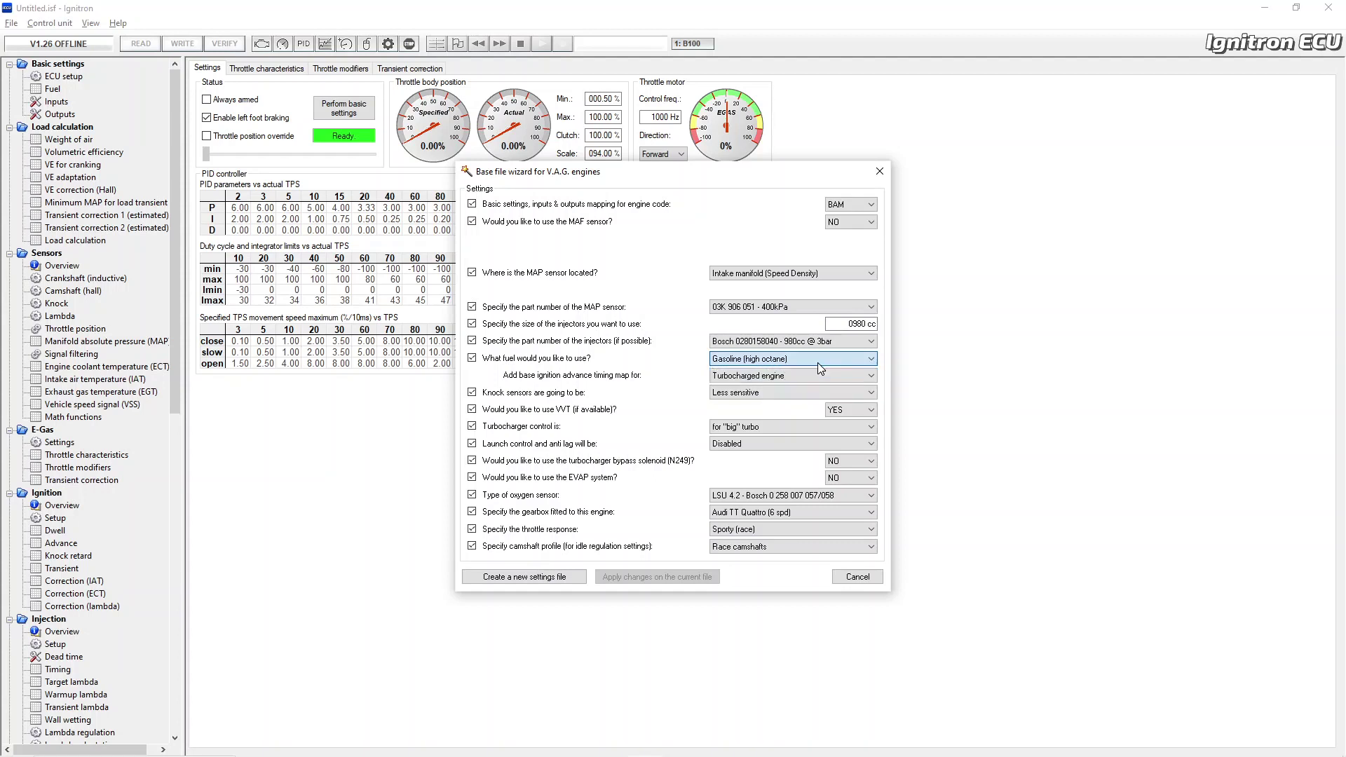
left_click(800, 400)
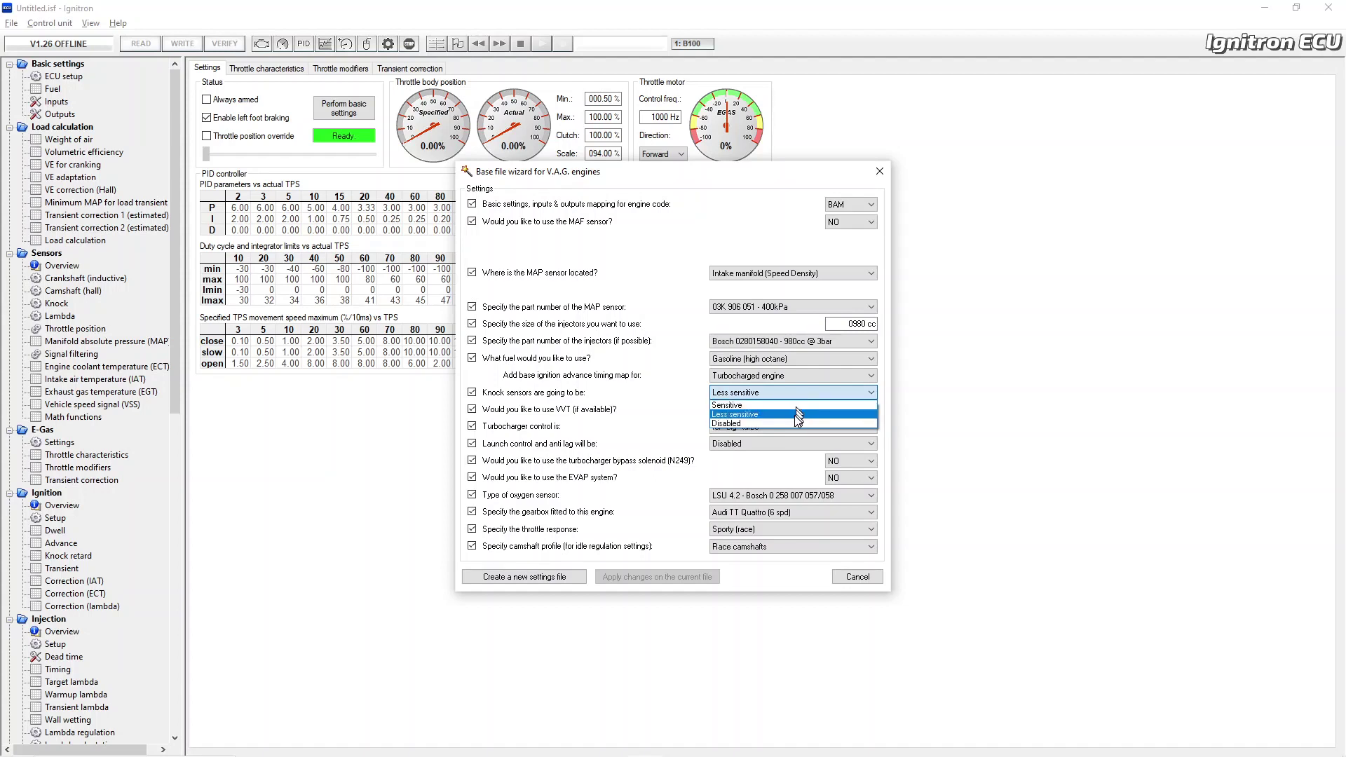
left_click(794, 415)
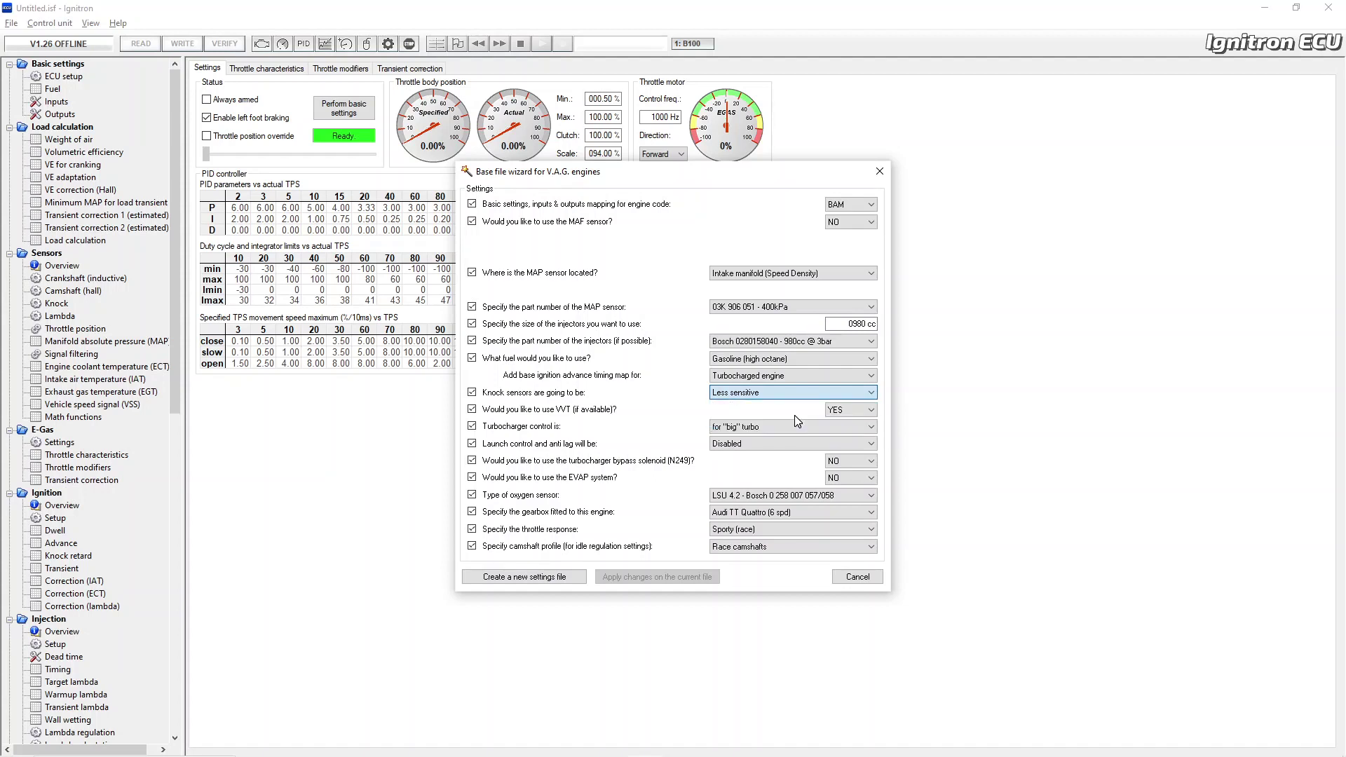
left_click(838, 429)
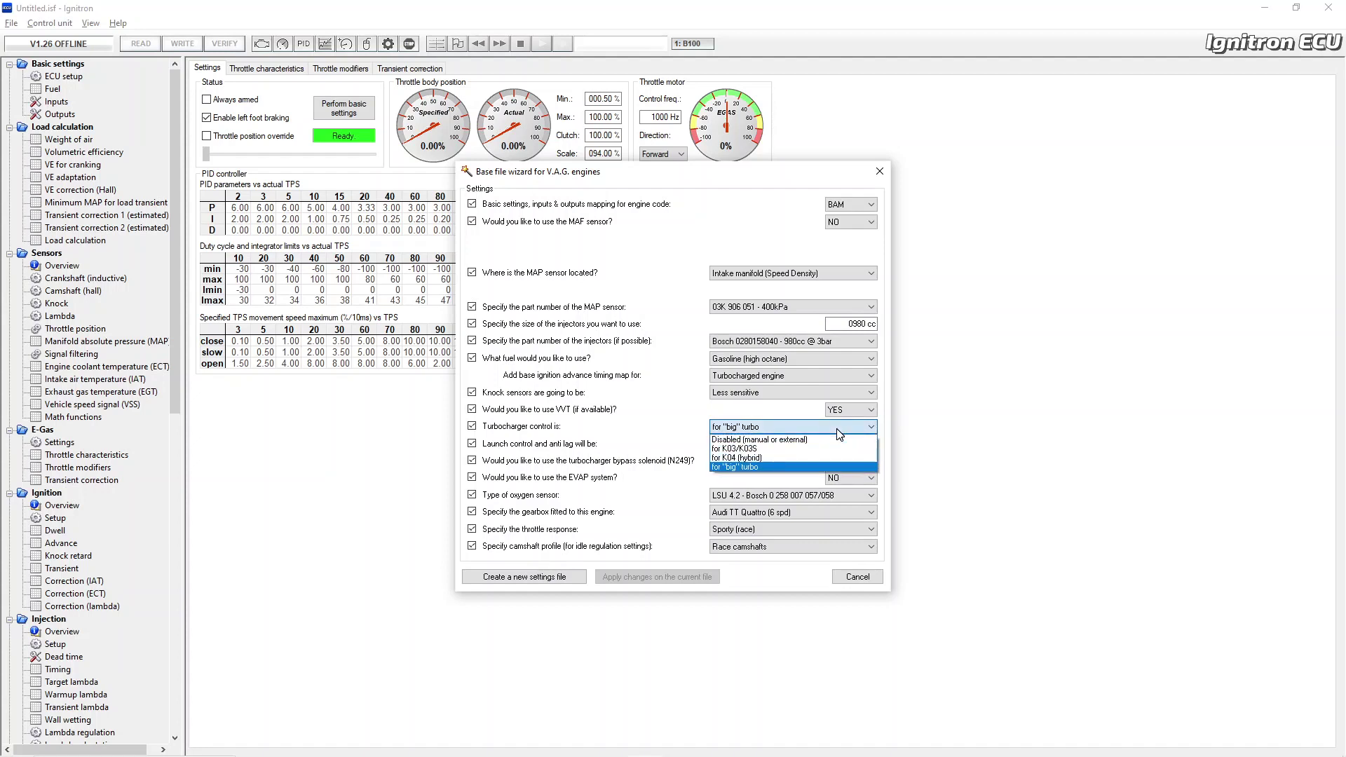
left_click(838, 429)
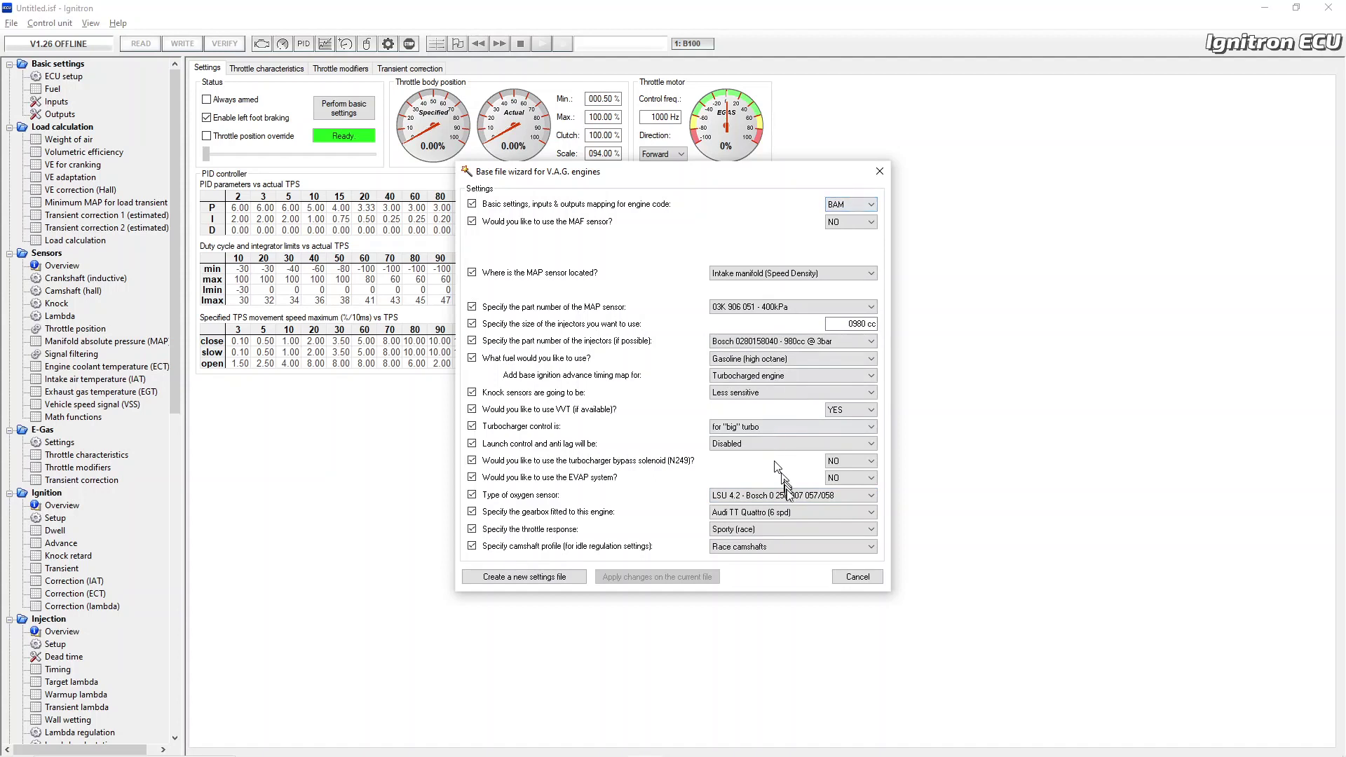
left_click(795, 496)
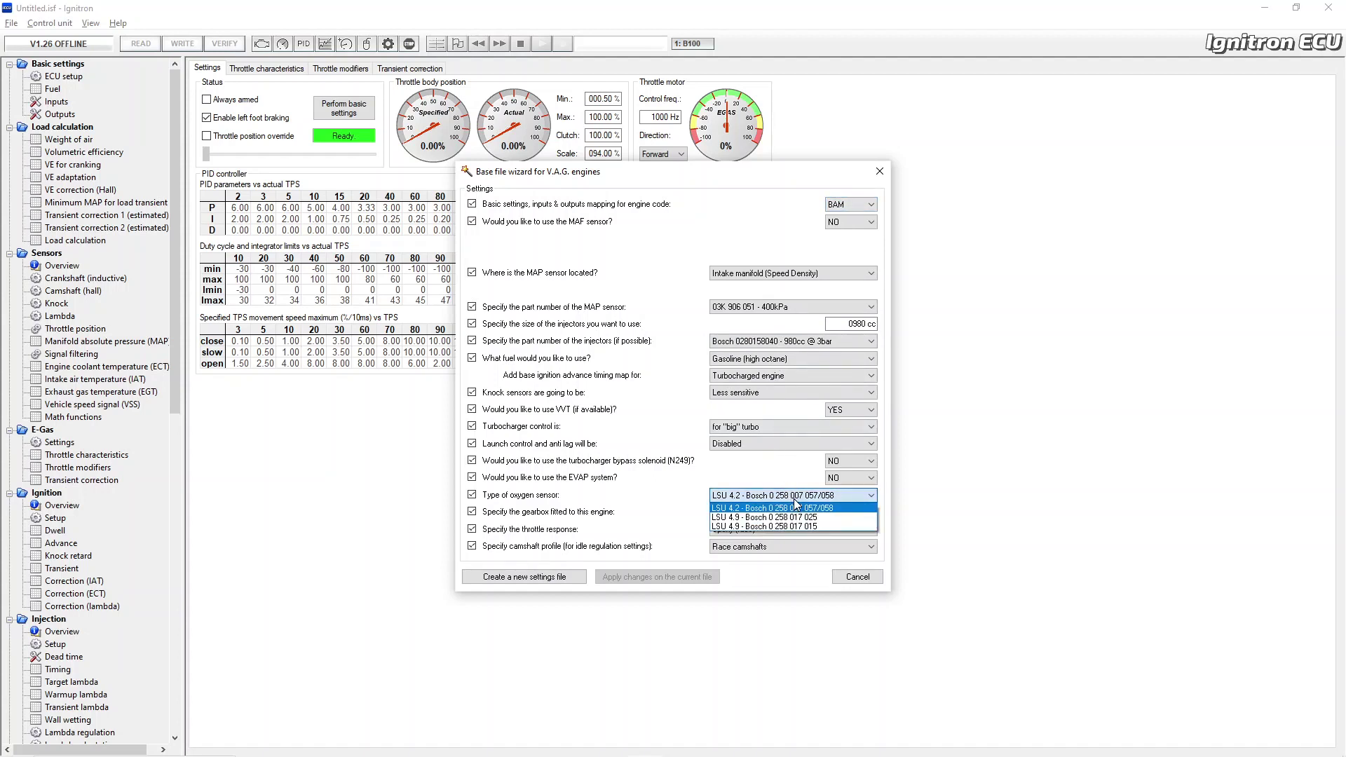
left_click(794, 499)
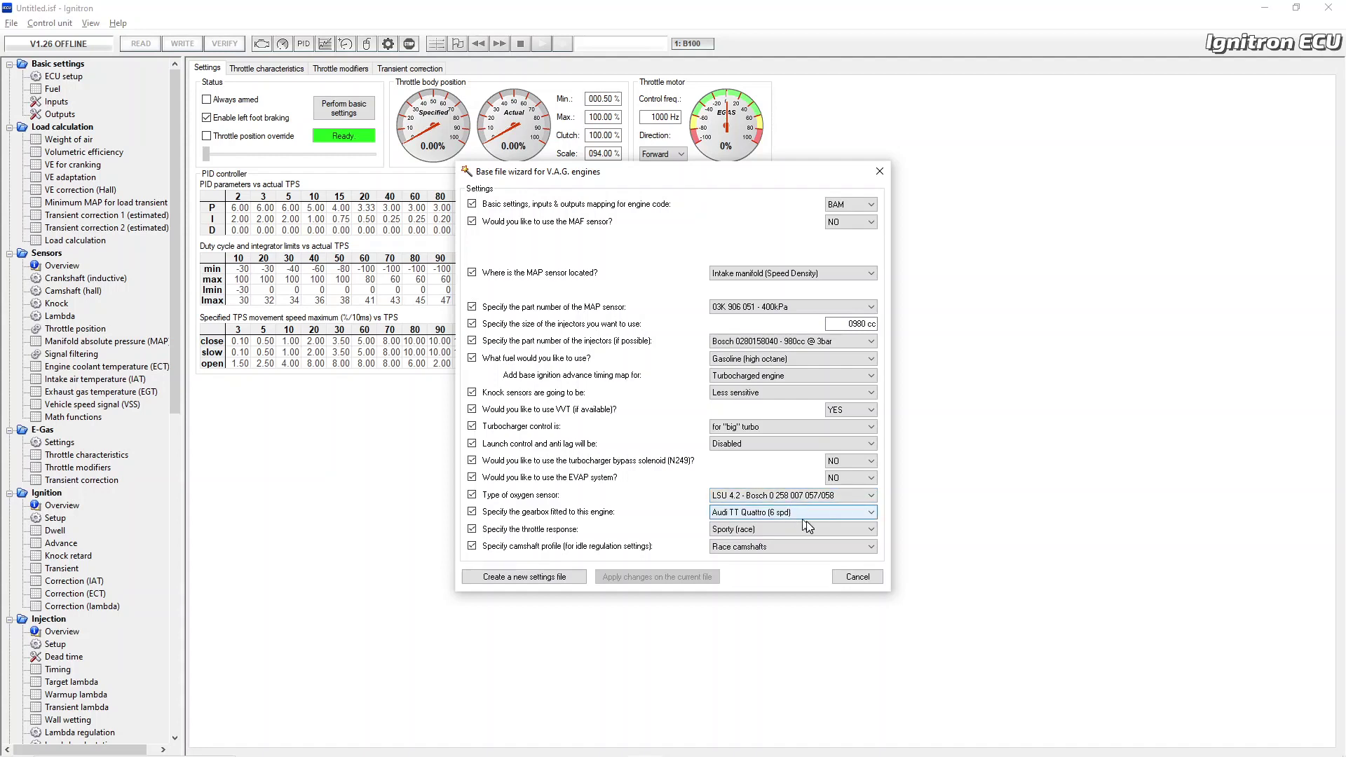
left_click(809, 518)
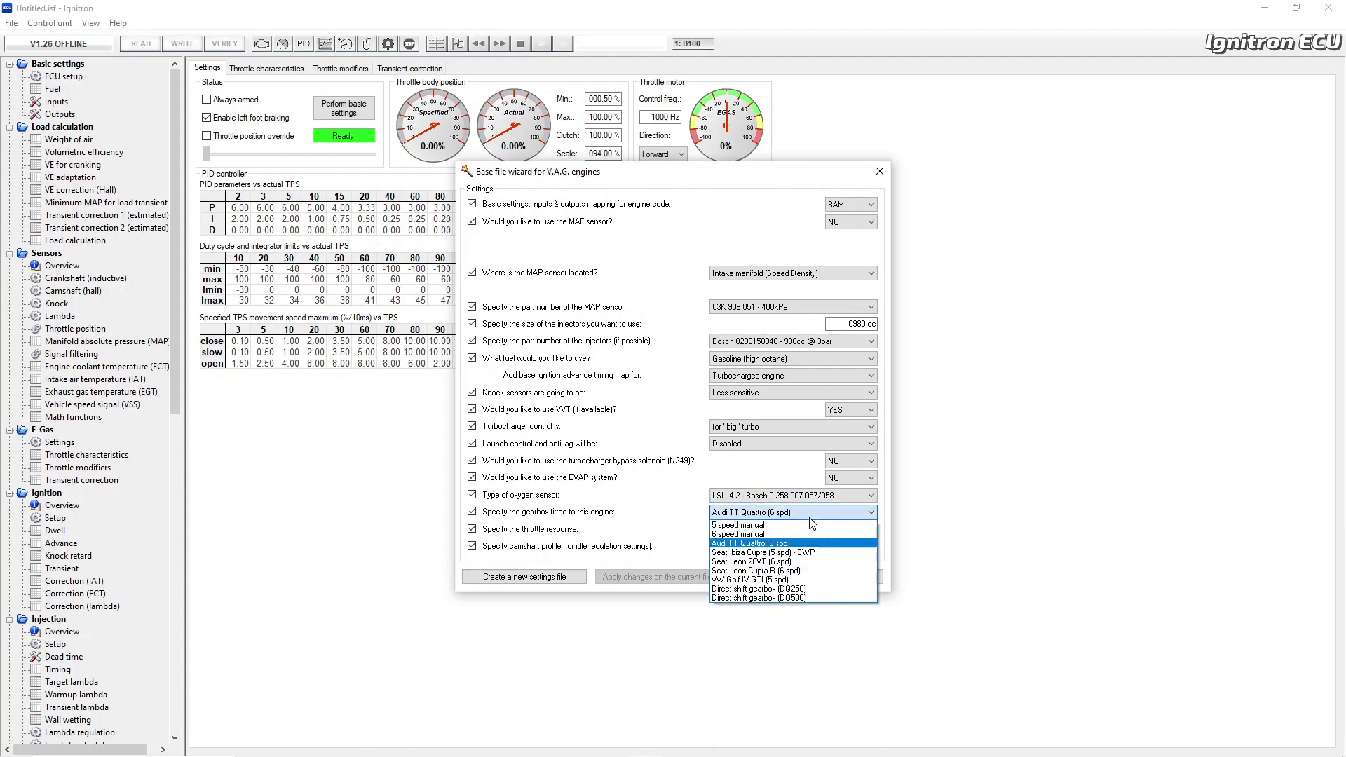
left_click(810, 519)
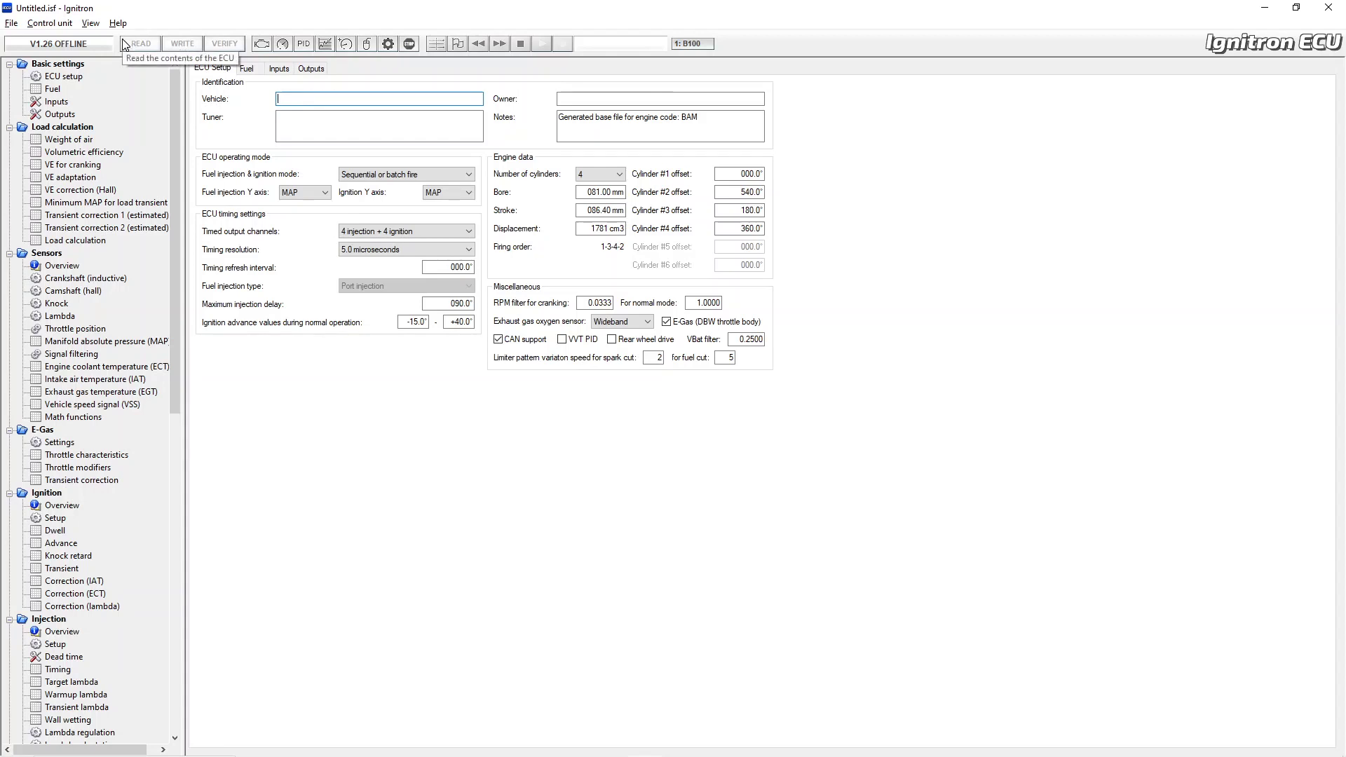
- Open the E-Gas settings of the generated base file
left_click(60, 443)
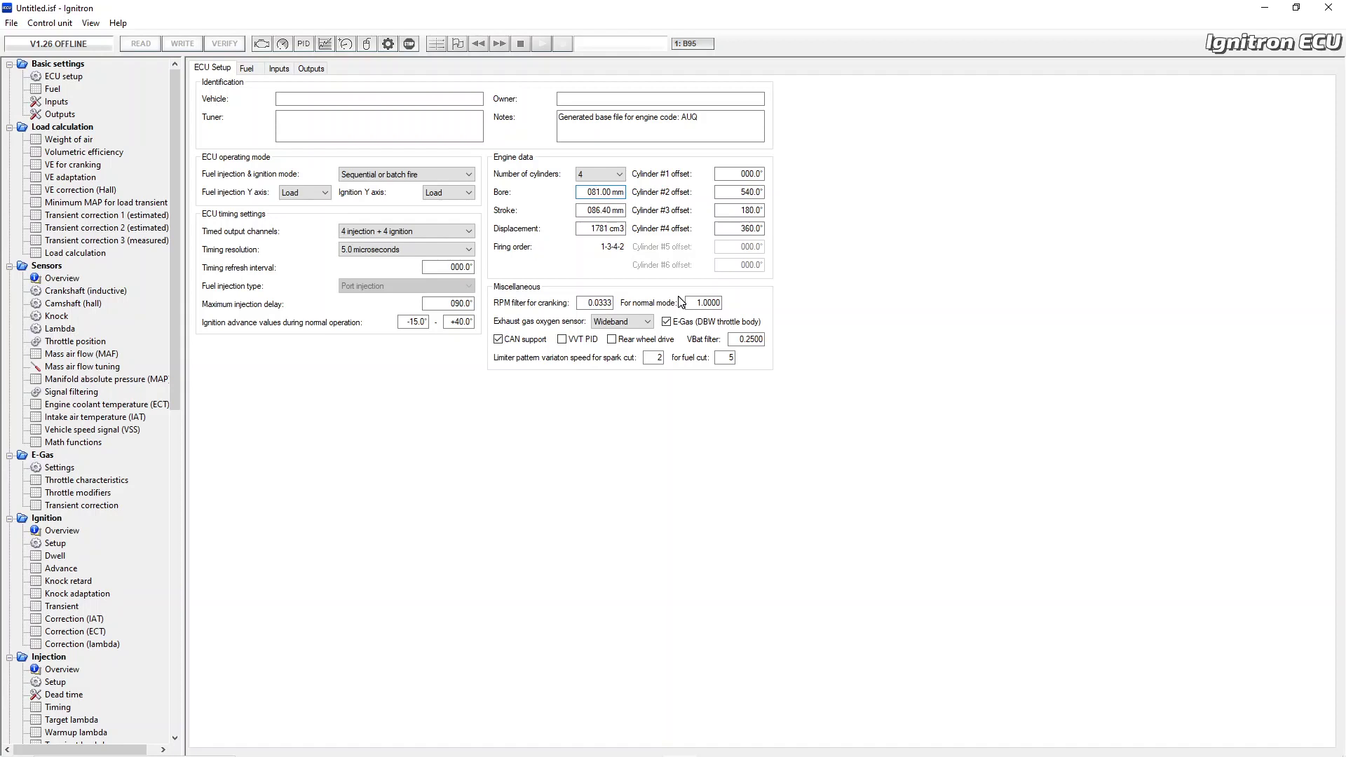
- Update the cylinder bore and stroke in the ECU setup's engine data to match the engine
type("2")
left_click(605, 212)
left_click_drag(589, 210, 624, 210)
type("9")
left_click(607, 230)
- Set the knock sensor's bandpass filter frequency to 6944 Hz, matching the knock frequency
left_click(58, 316)
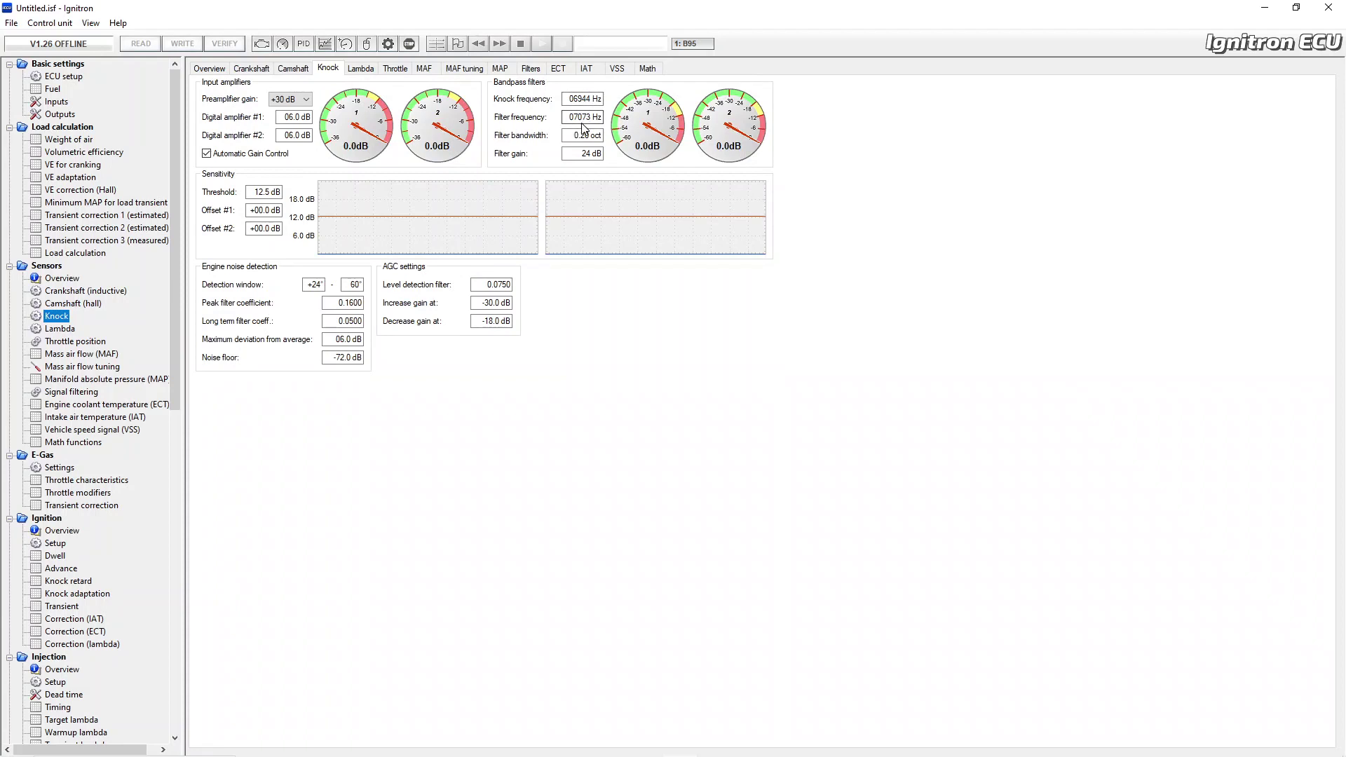
left_click_drag(566, 117, 613, 119)
left_click(571, 117)
left_click(572, 135)
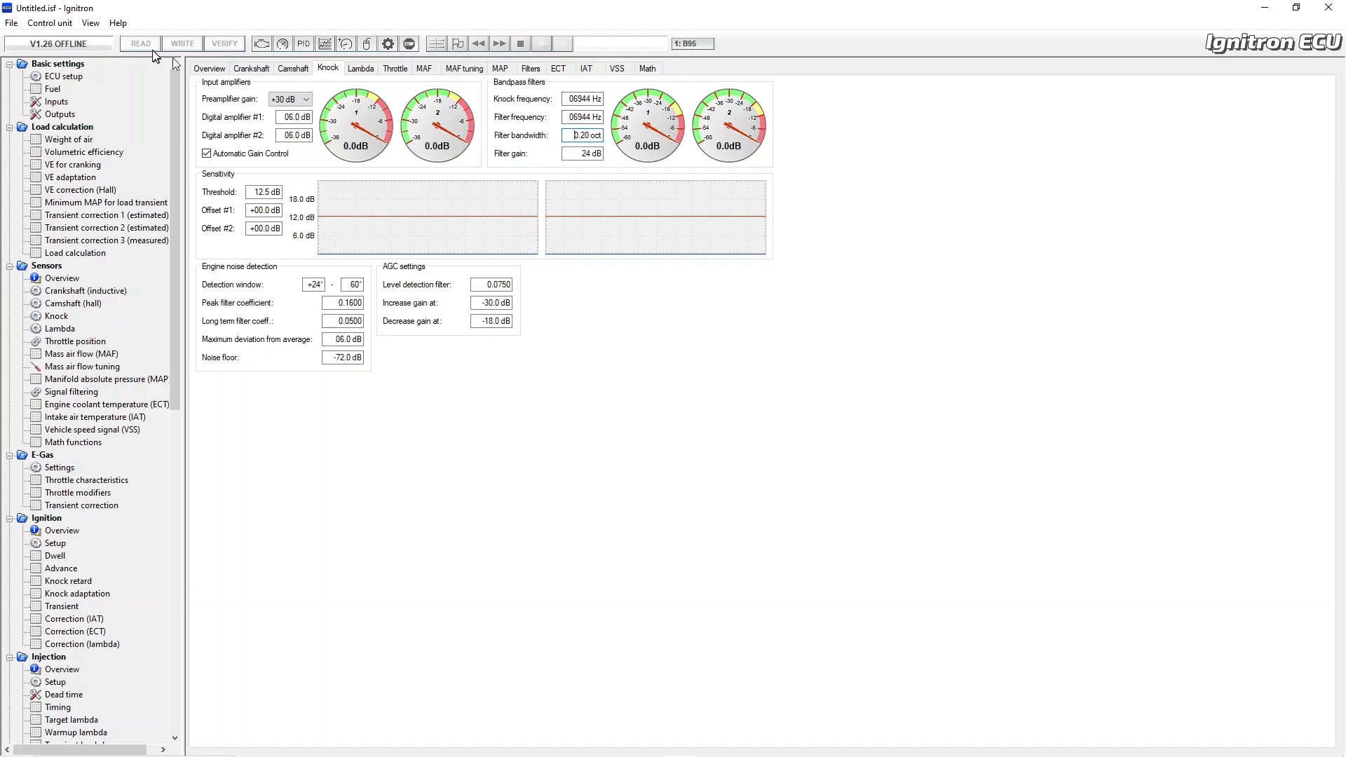
left_click(12, 23)
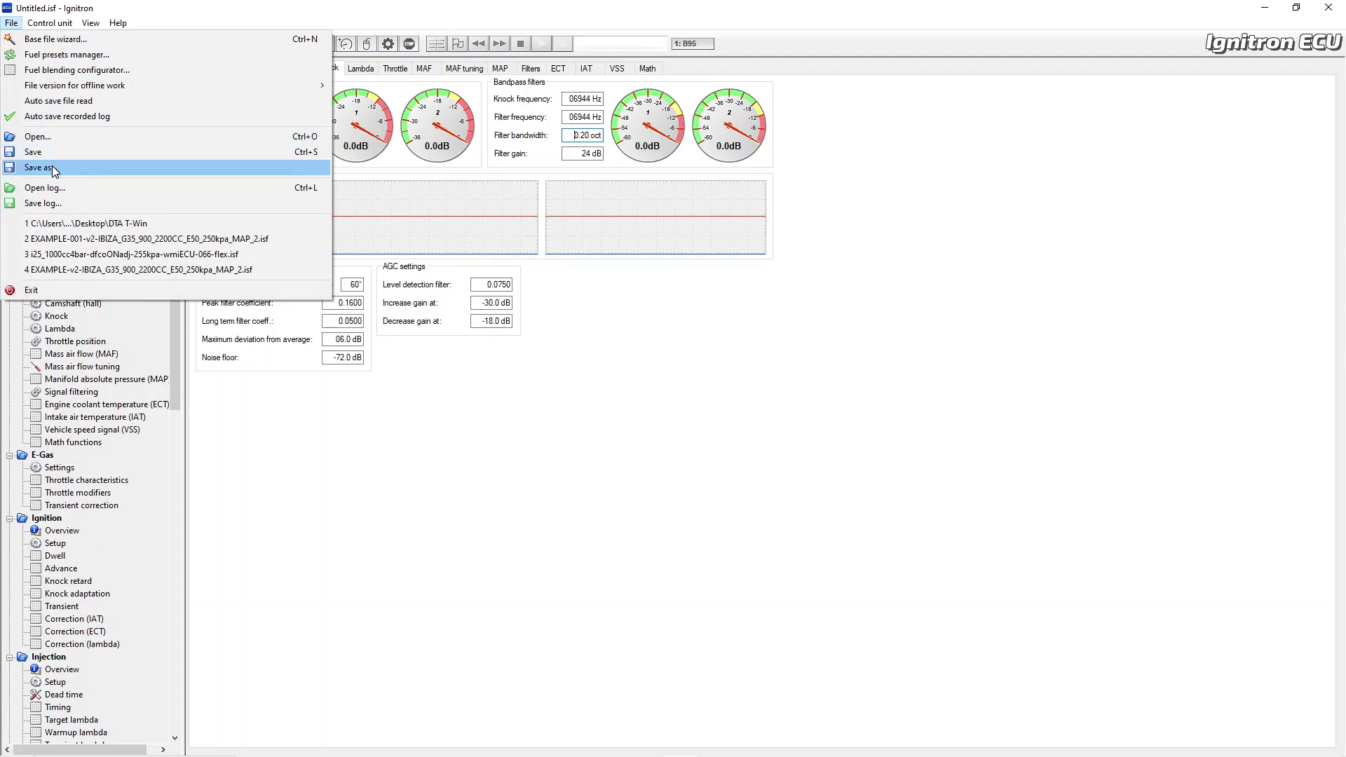
left_click(302, 400)
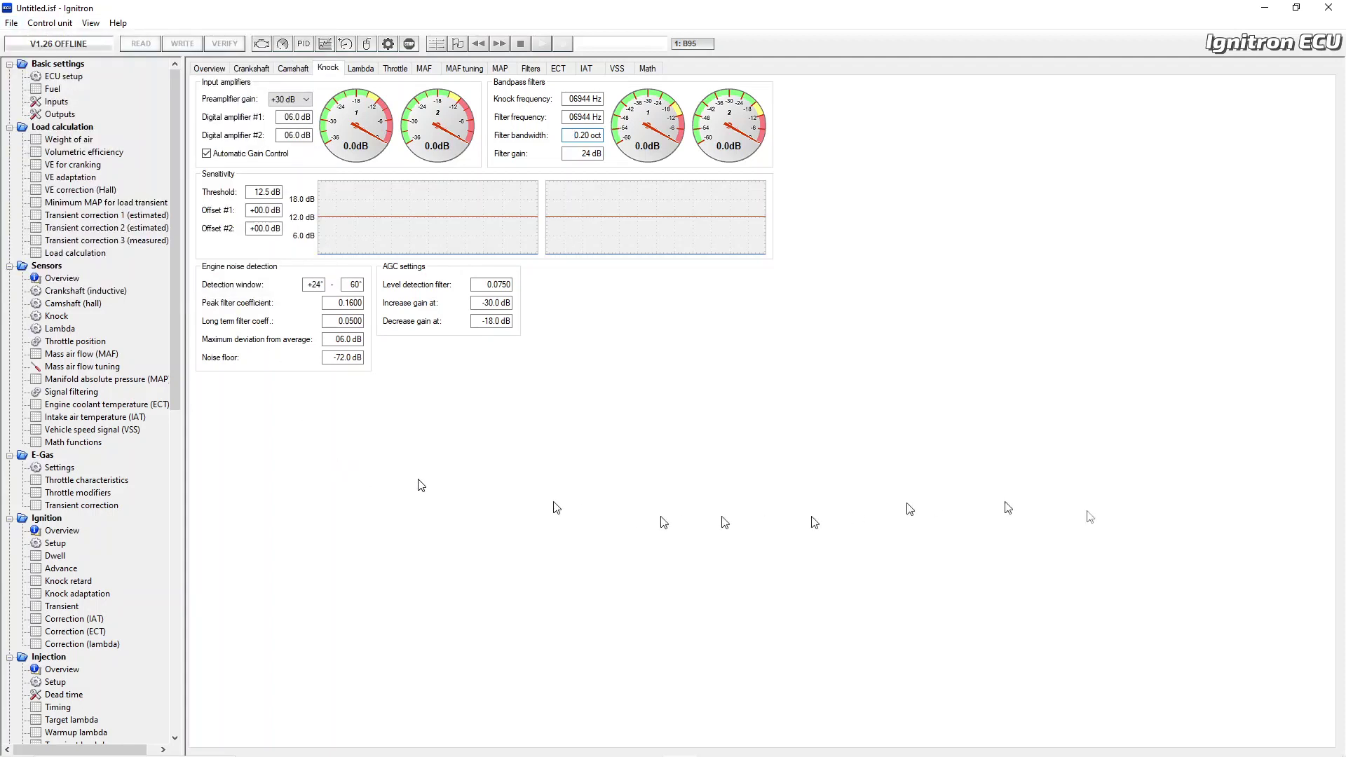